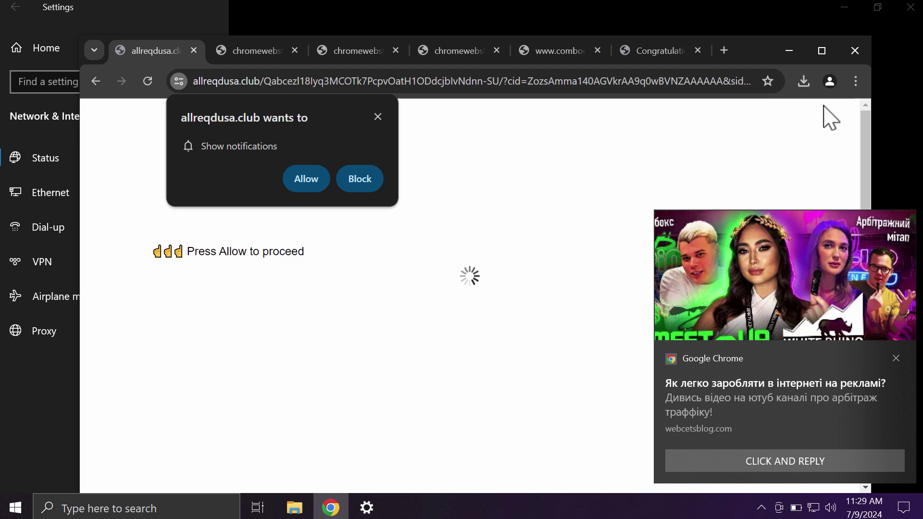
- Allow notifications for allreqdusa.club in Chrome's 'Show notifications' prompt
left_click(305, 179)
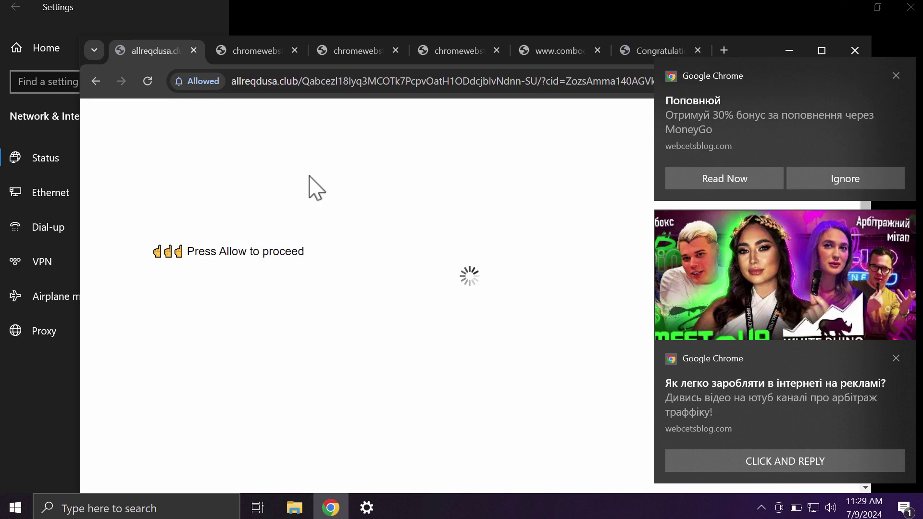
- View the three webcetsblog.com ad notifications in Action Center, then dismiss the panel
left_click(904, 507)
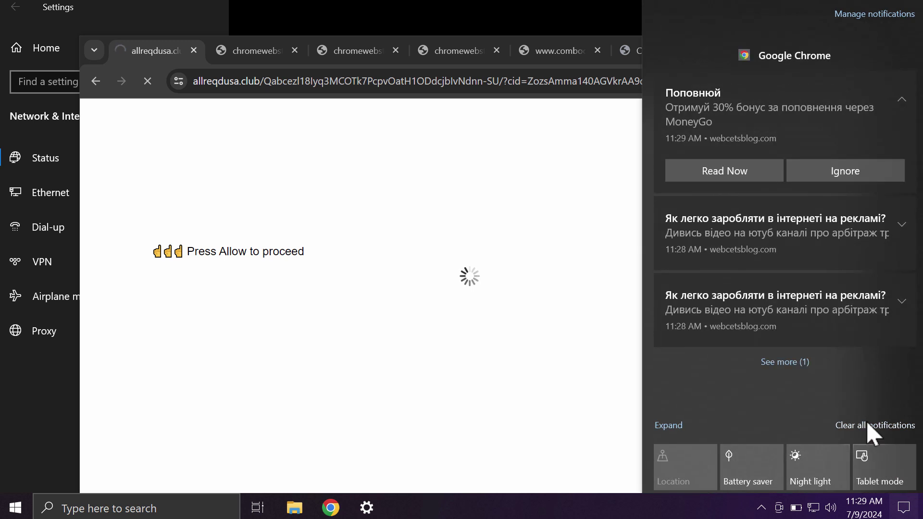
left_click(466, 186)
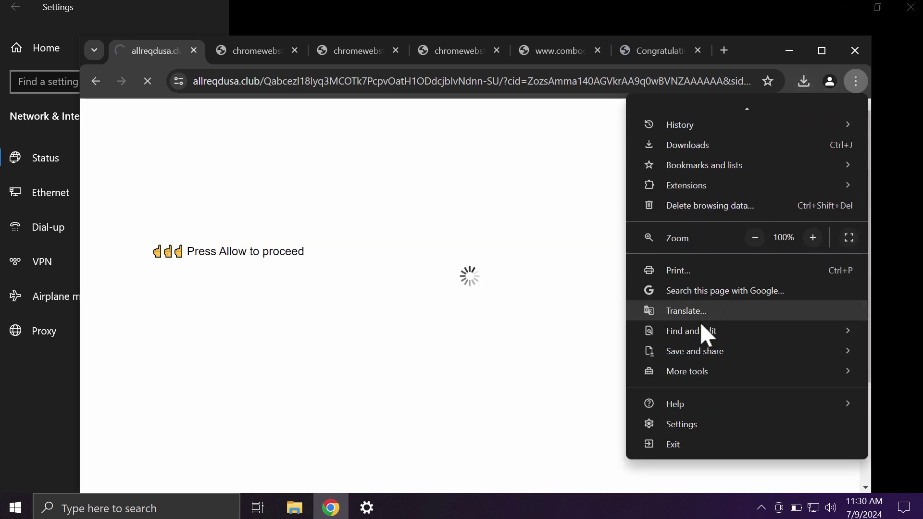
- Go to Chrome's Settings > Privacy and security > Site settings > Notifications page
left_click(701, 425)
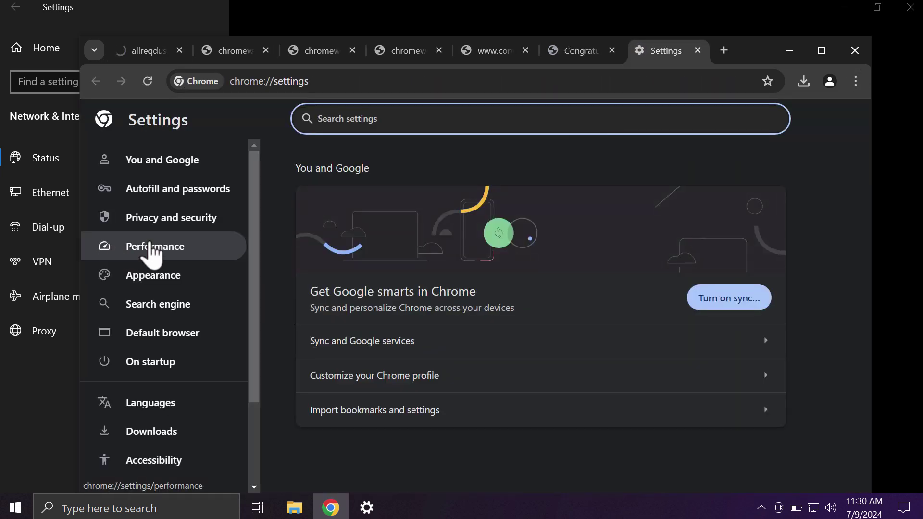
left_click(178, 219)
scroll(527, 286, "down", 5)
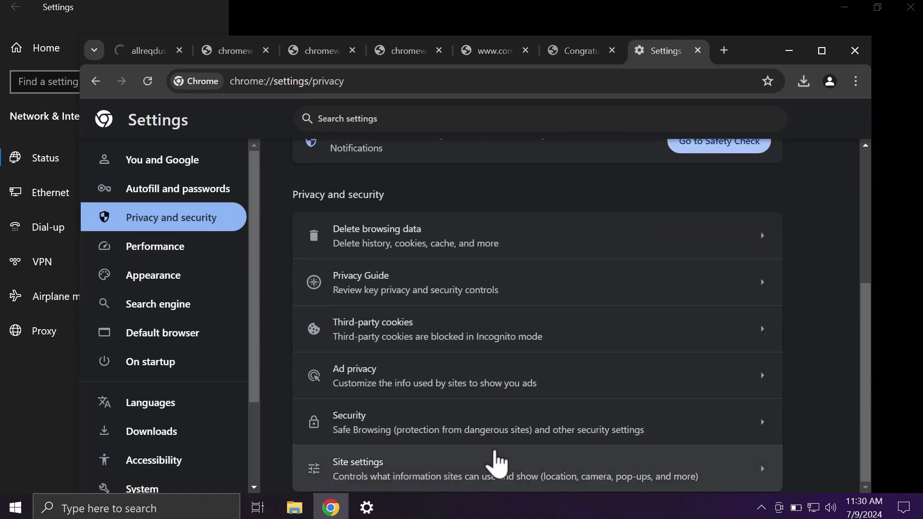
left_click(439, 463)
scroll(505, 351, "down", 3)
scroll(504, 351, "down", 1)
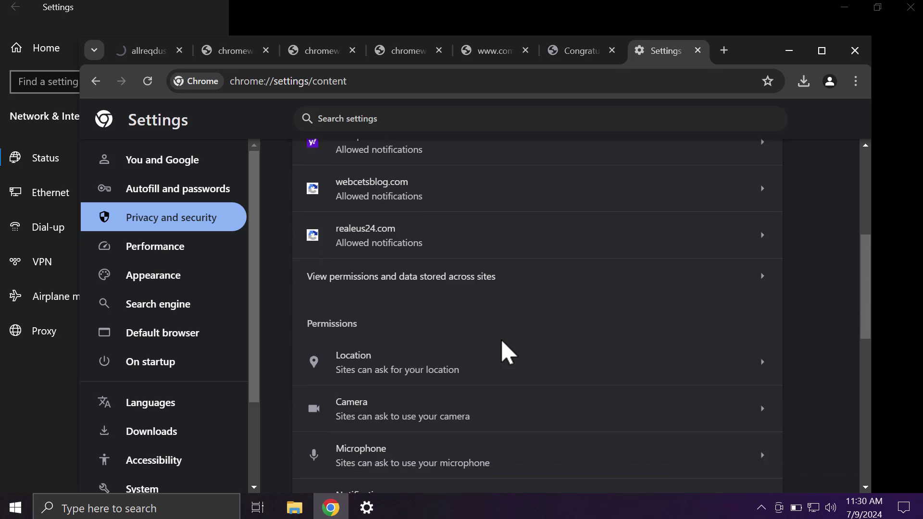
- Find allreqdusa.club among allowed sites and open its options menu
scroll(505, 351, "down", 2)
left_click(489, 411)
scroll(489, 412, "down", 1)
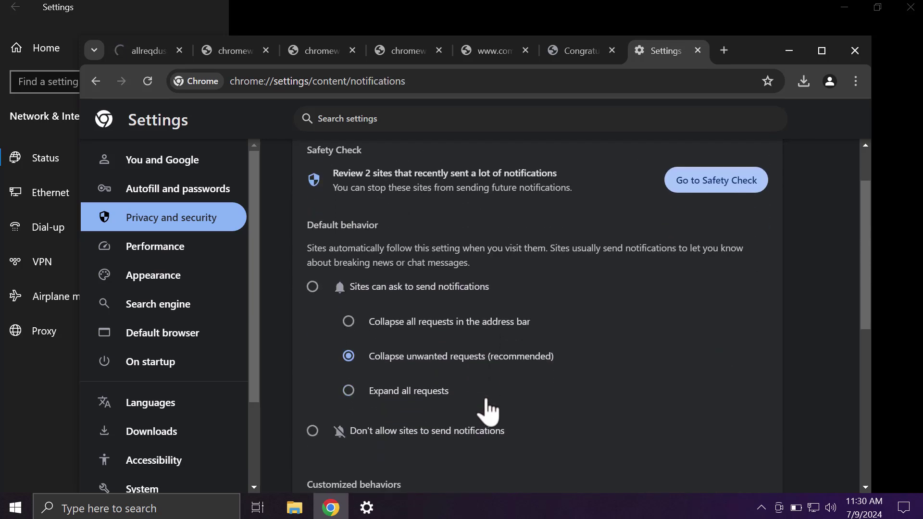
scroll(489, 411, "down", 2)
scroll(489, 412, "down", 1)
scroll(490, 412, "down", 2)
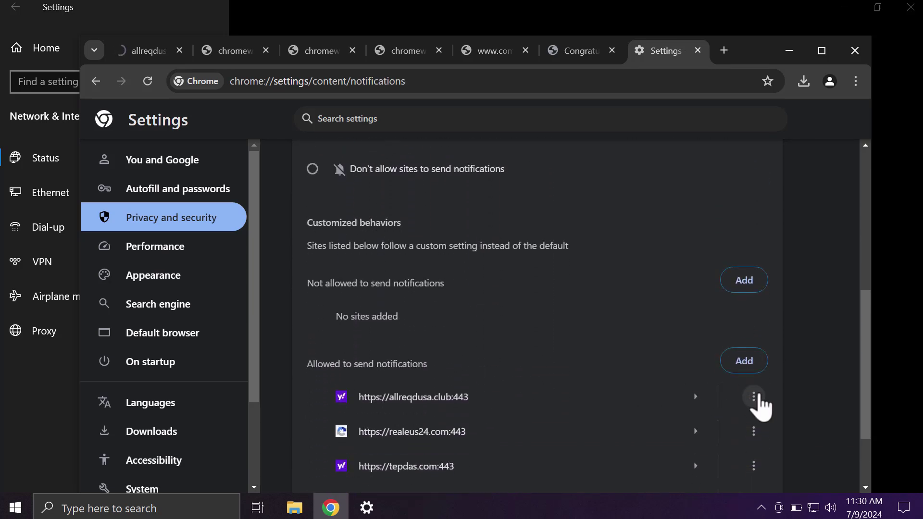
left_click(754, 397)
left_click(696, 454)
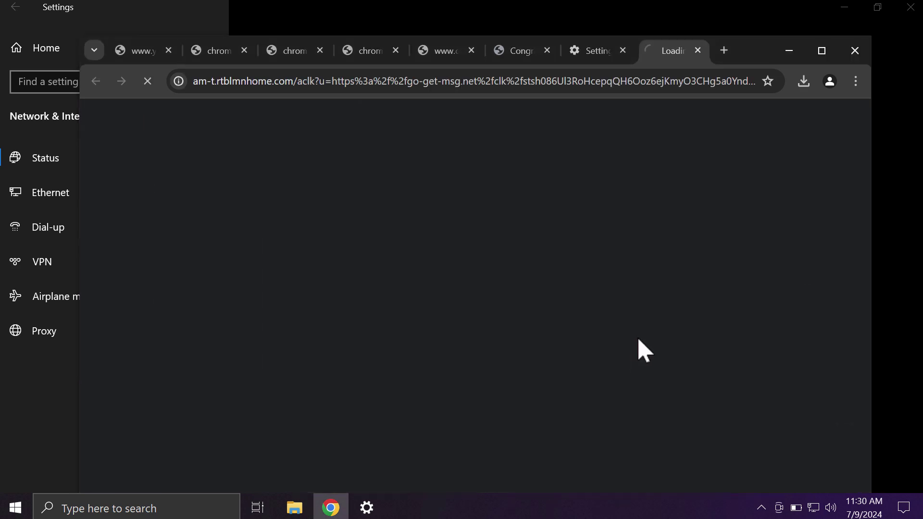
- Switch over to the combocleaner.com tab
left_click(602, 53)
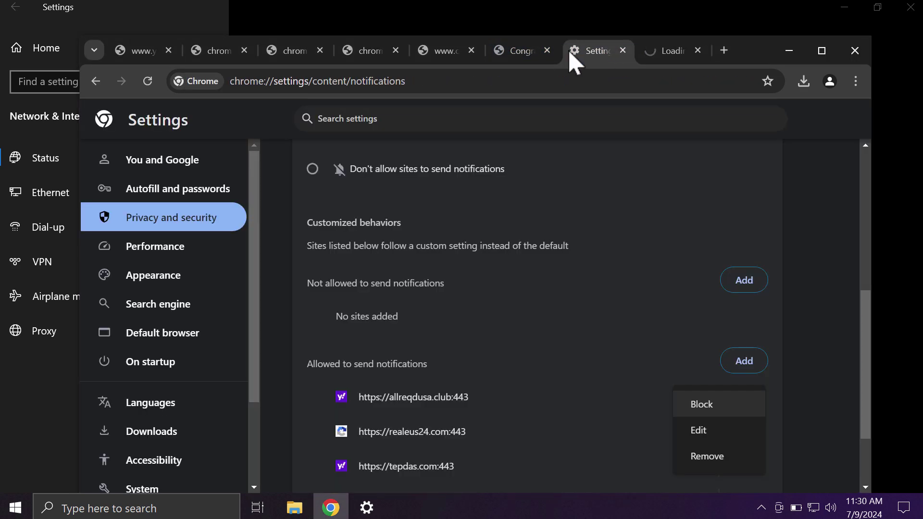
left_click(530, 52)
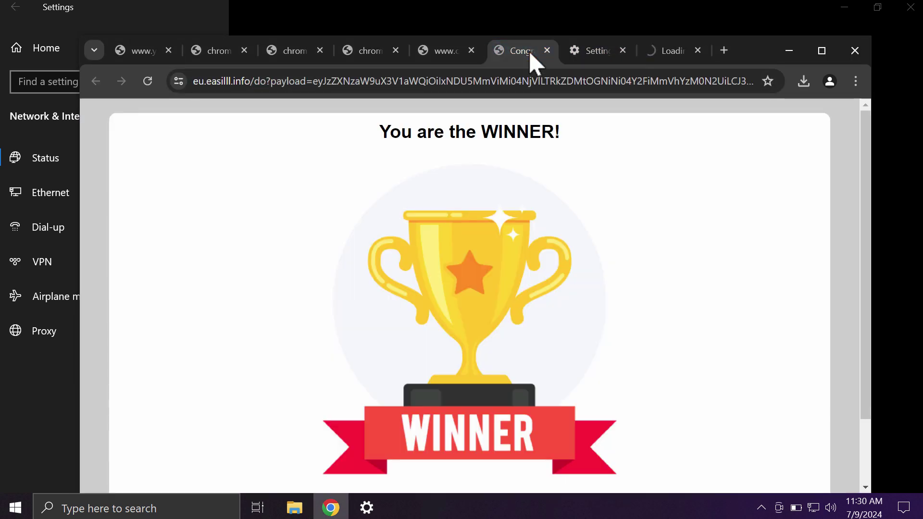
left_click(428, 60)
- Reload combocleaner.com, then minimise Chrome and close Windows Settings to show the desktop
left_click(445, 82)
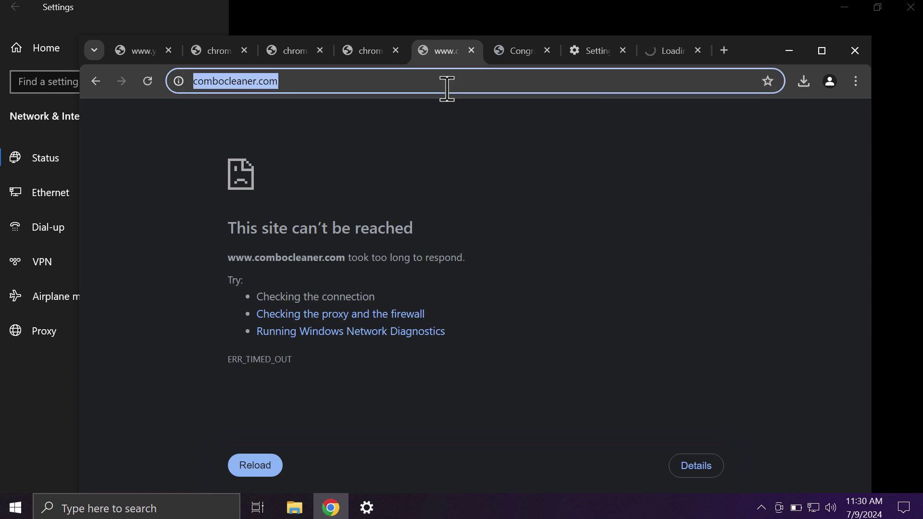
key("Return")
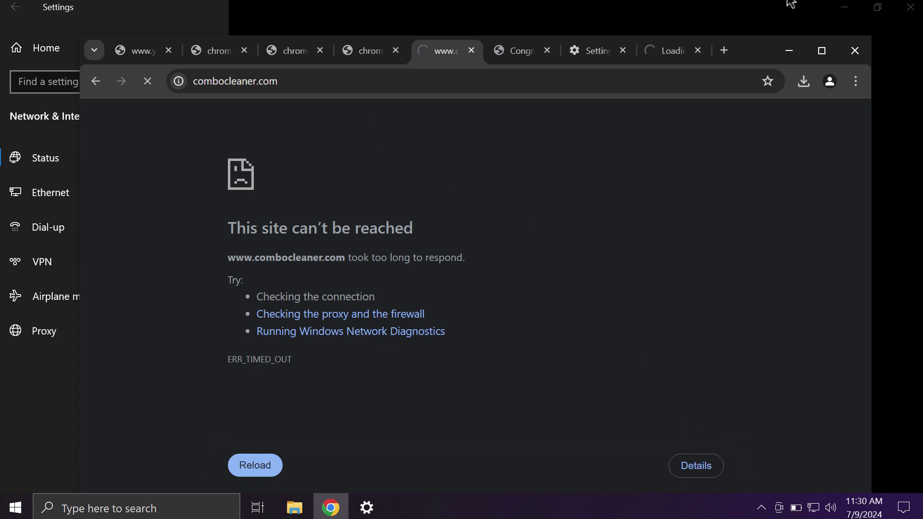
left_click(791, 48)
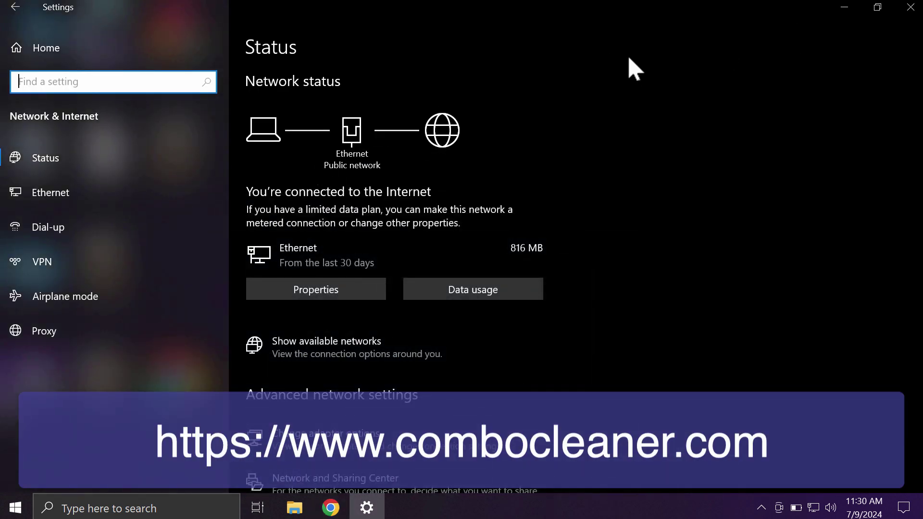
left_click(912, 19)
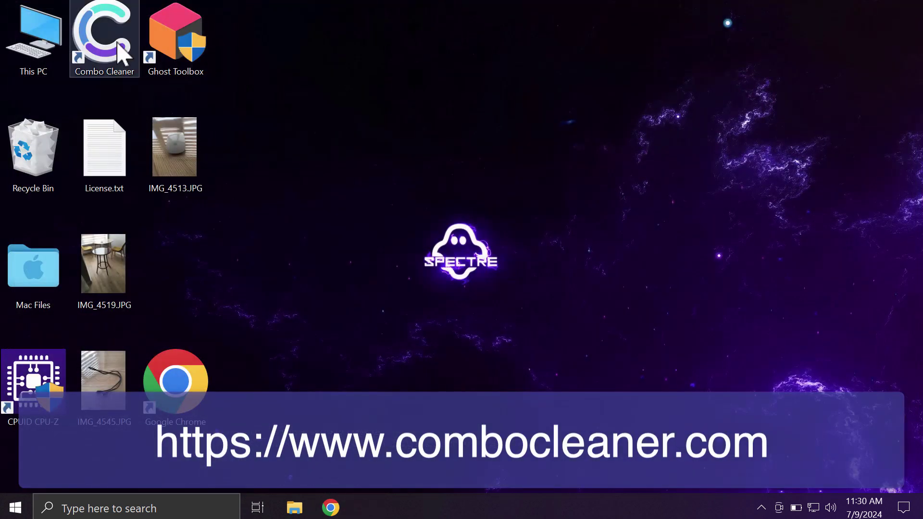
- Launch Combo Cleaner from its desktop shortcut and wait for the Quick Scan dashboard
double_click(127, 44)
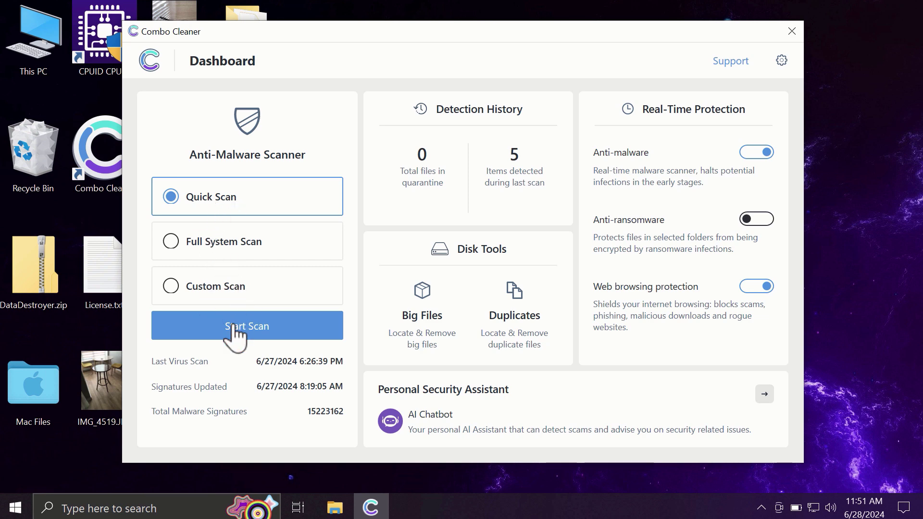
- Start the Quick Scan and let it finish, detecting six items including five spam ads
left_click(235, 329)
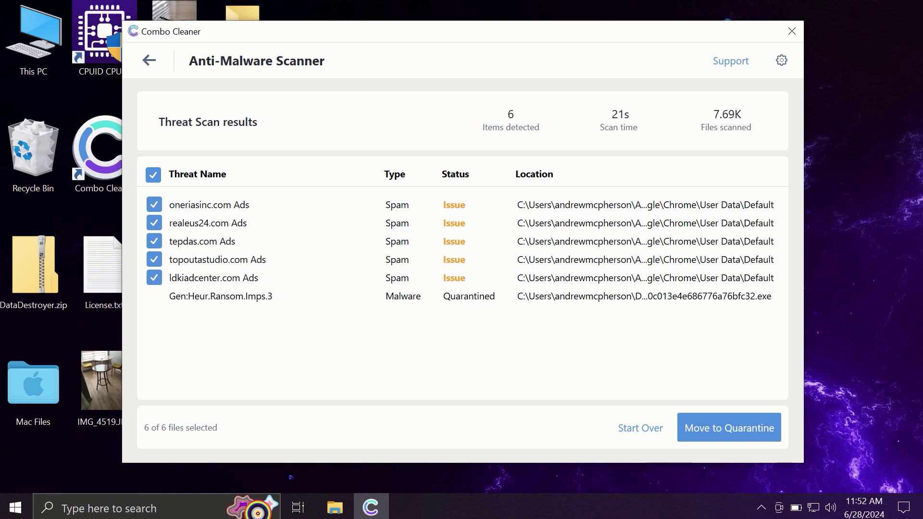
left_click(151, 60)
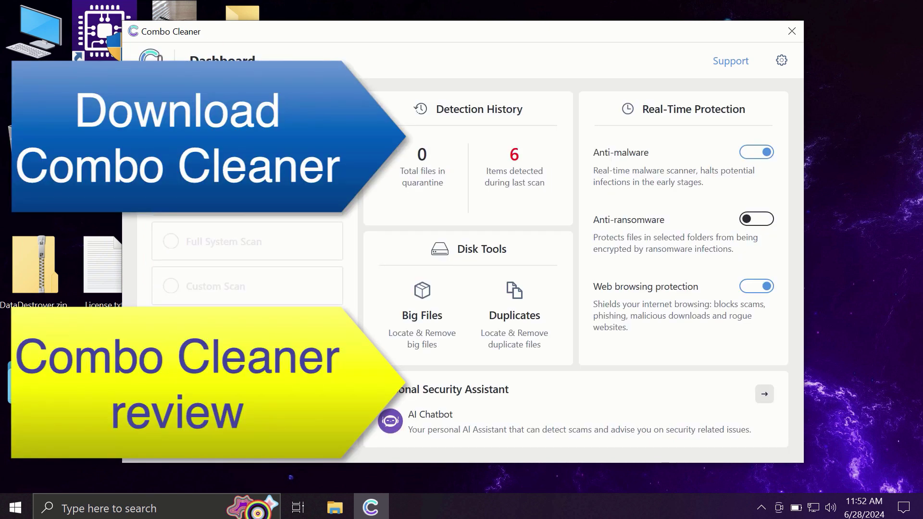